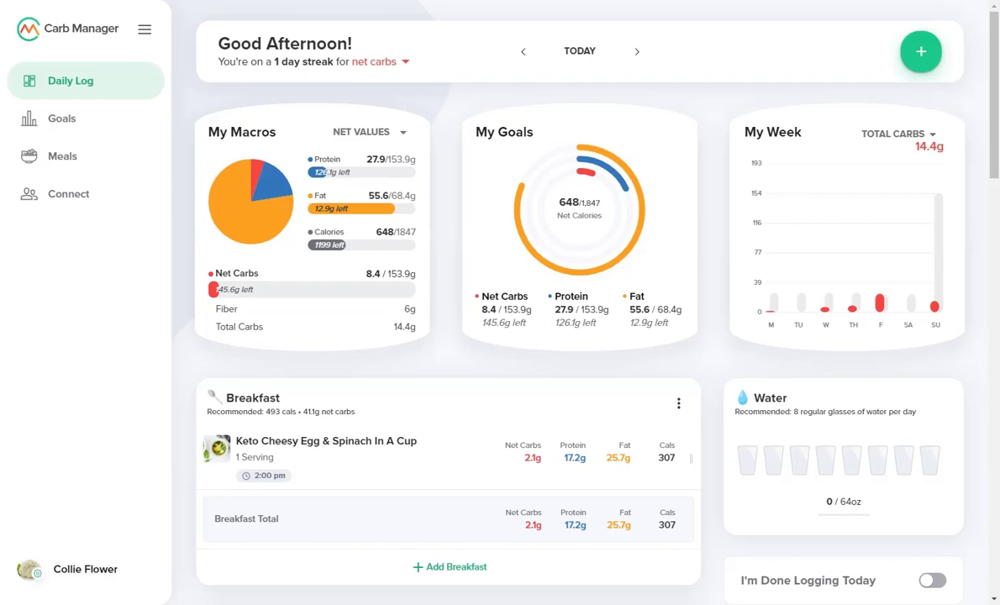
Step: Open the Macros Calculator from the account's profile settings
left_click(90, 571)
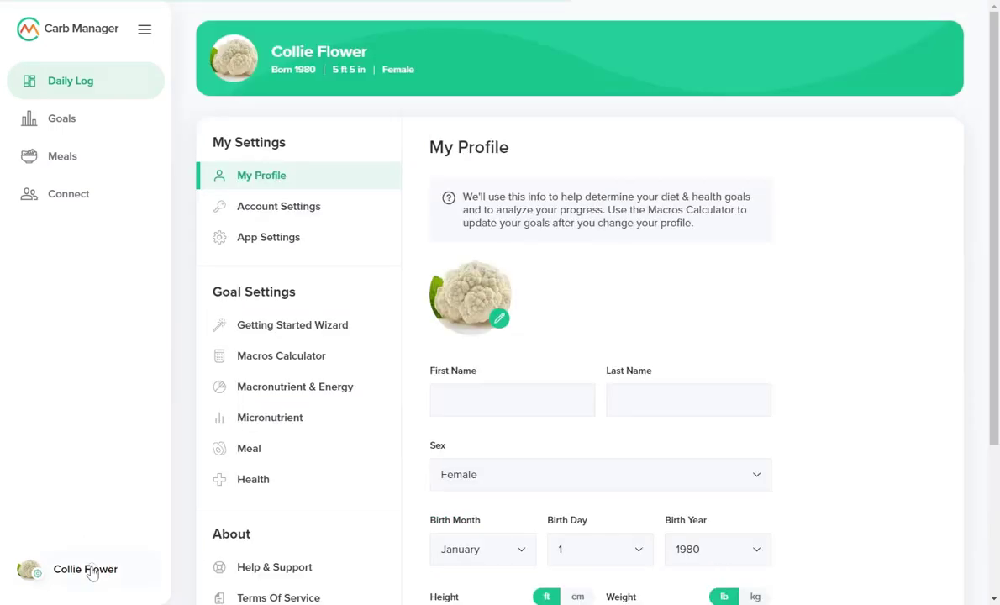
left_click(296, 357)
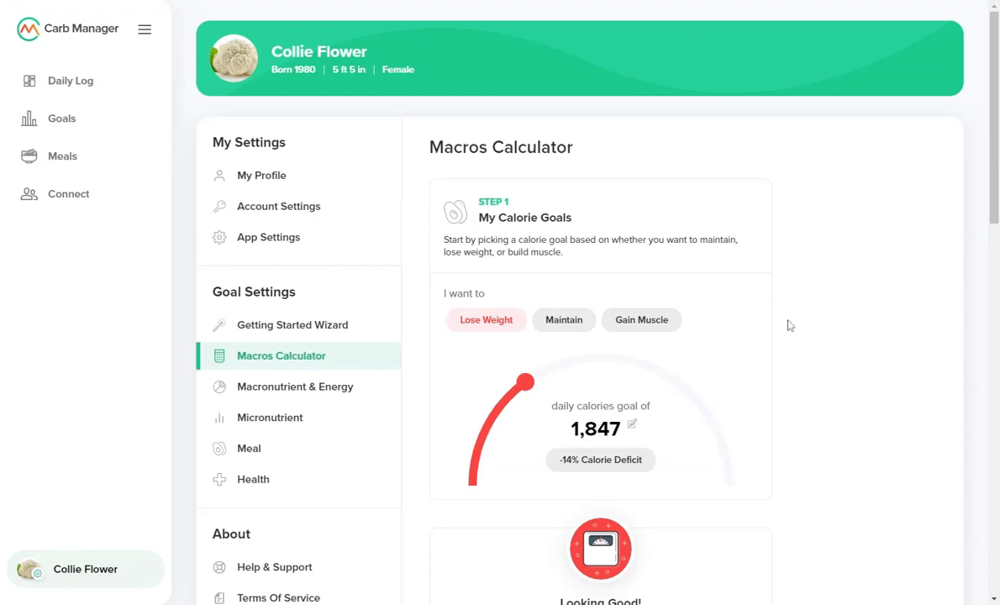
scroll(803, 350, "down", 1)
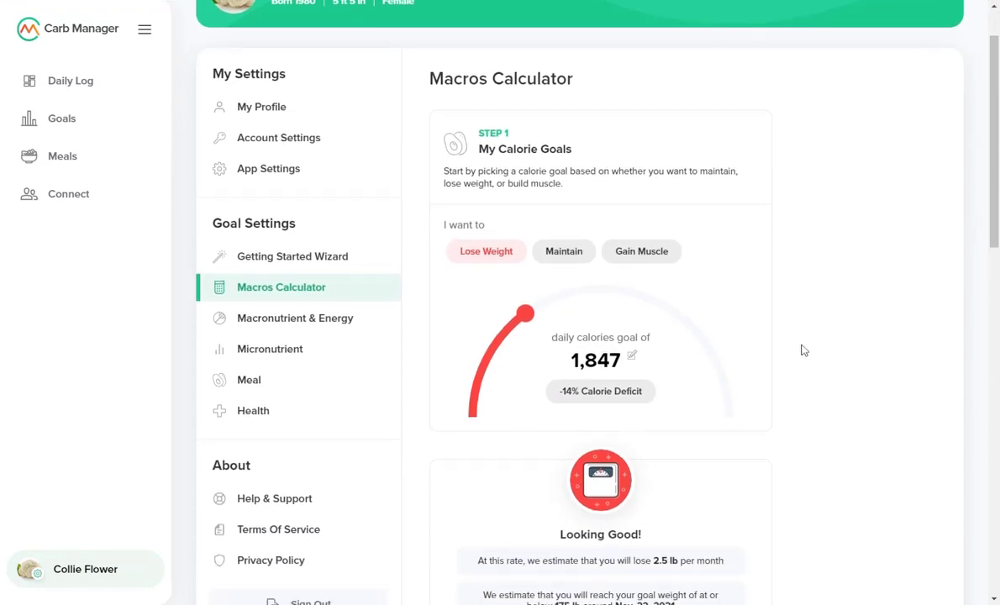
Step: Pick the Lose Weight goal and lower daily calories to about 1,817 (-15%)
left_click(564, 255)
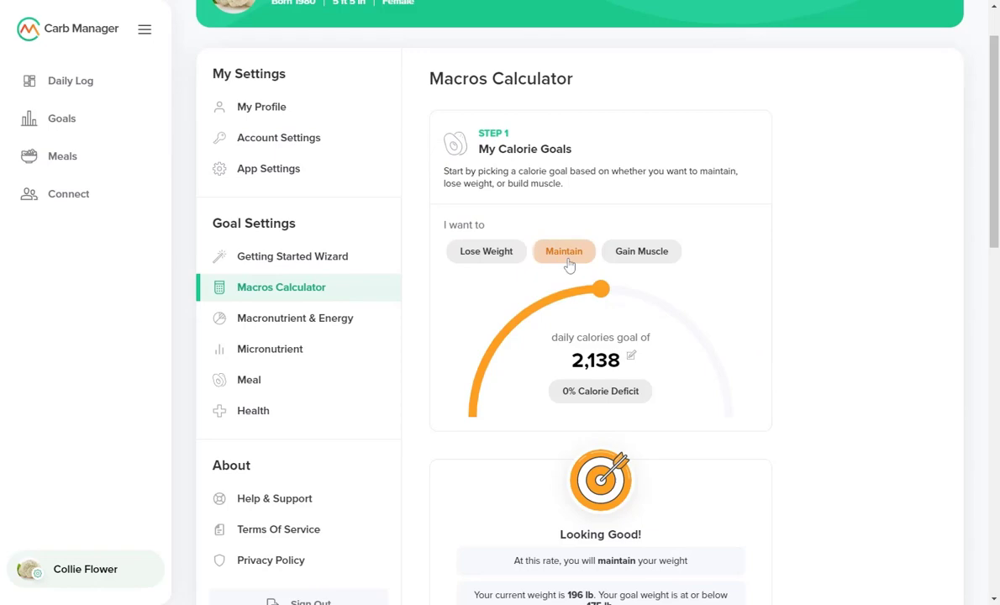
left_click(620, 254)
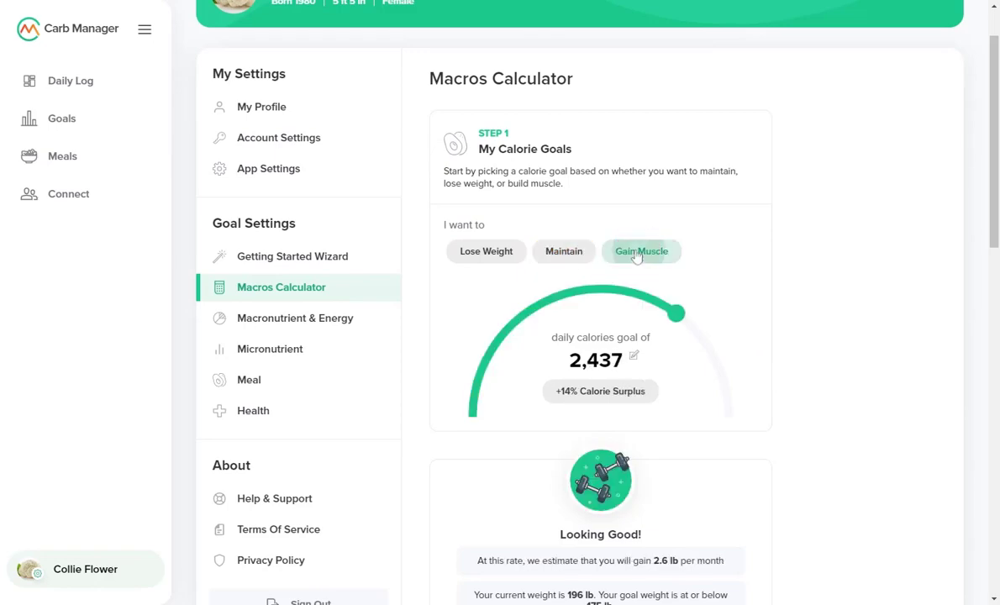
left_click(550, 254)
left_click(505, 254)
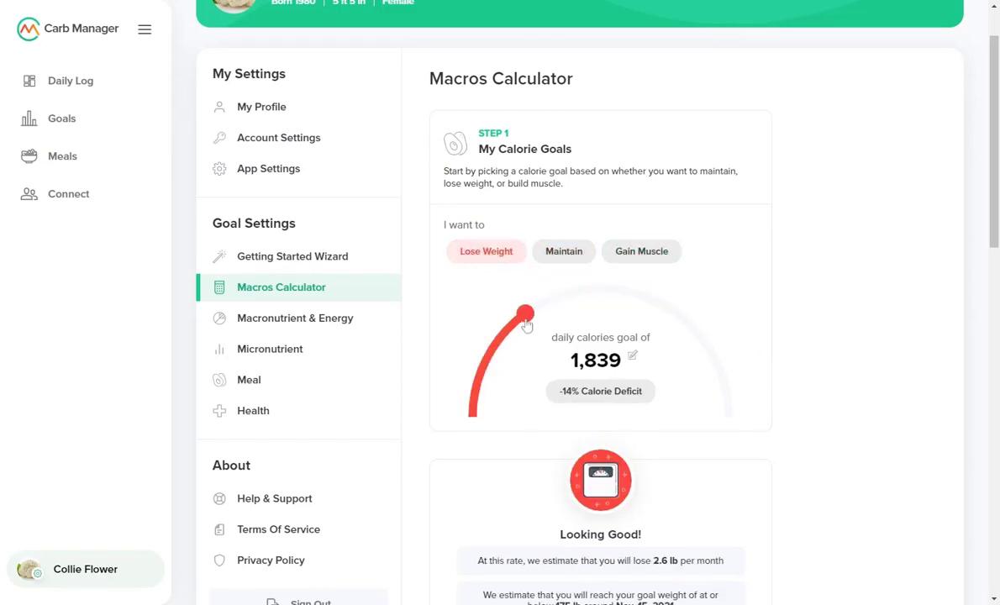
mouse_move(524, 322)
left_mouse_down()
mouse_move(533, 313)
mouse_move(526, 332)
left_mouse_up()
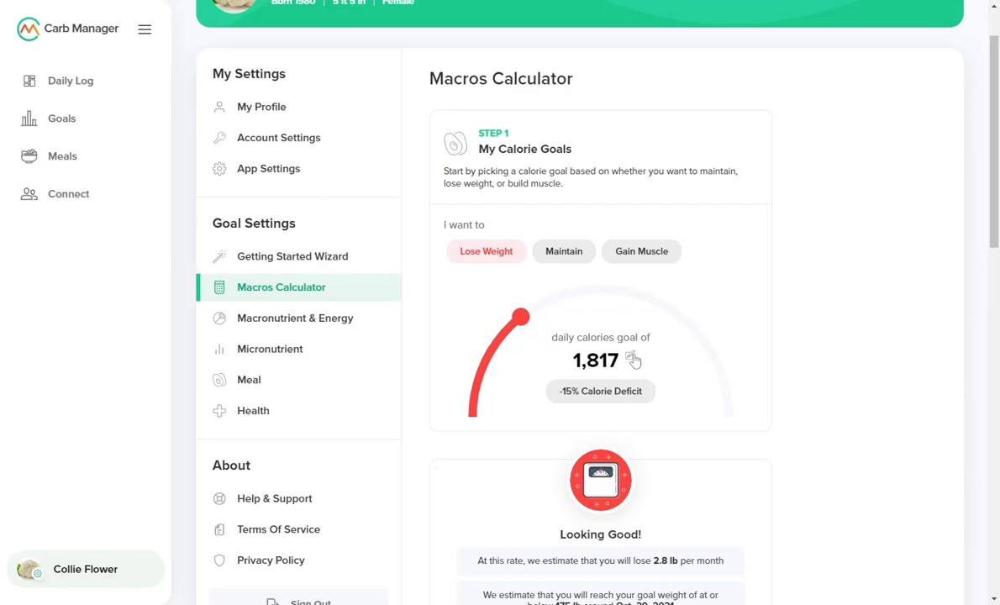
Step: Enter an exact daily goal of 1,800 calories (16% deficit) and review the weight-loss estimate
left_click(633, 360)
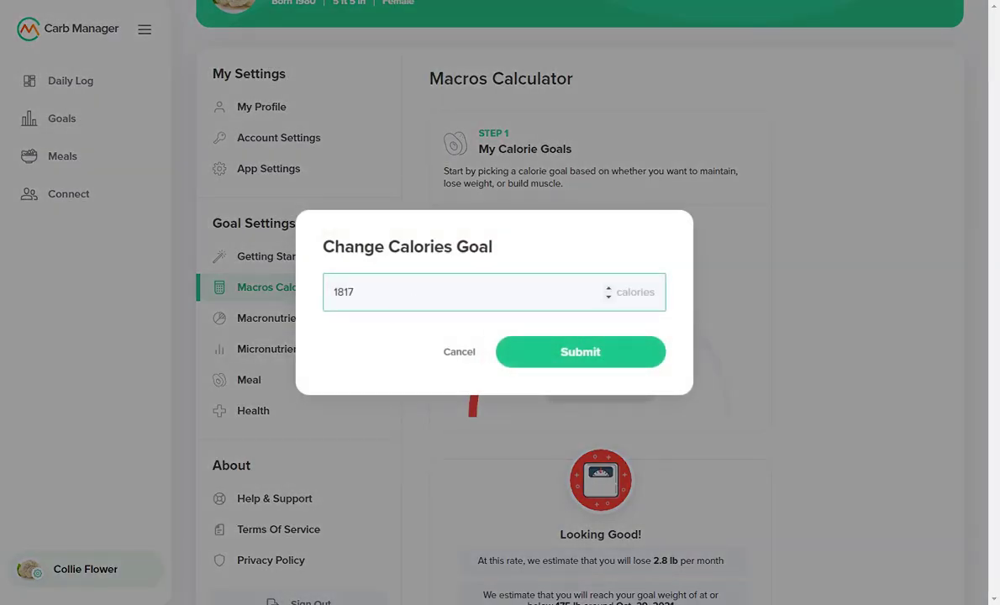
type("00")
key("Return")
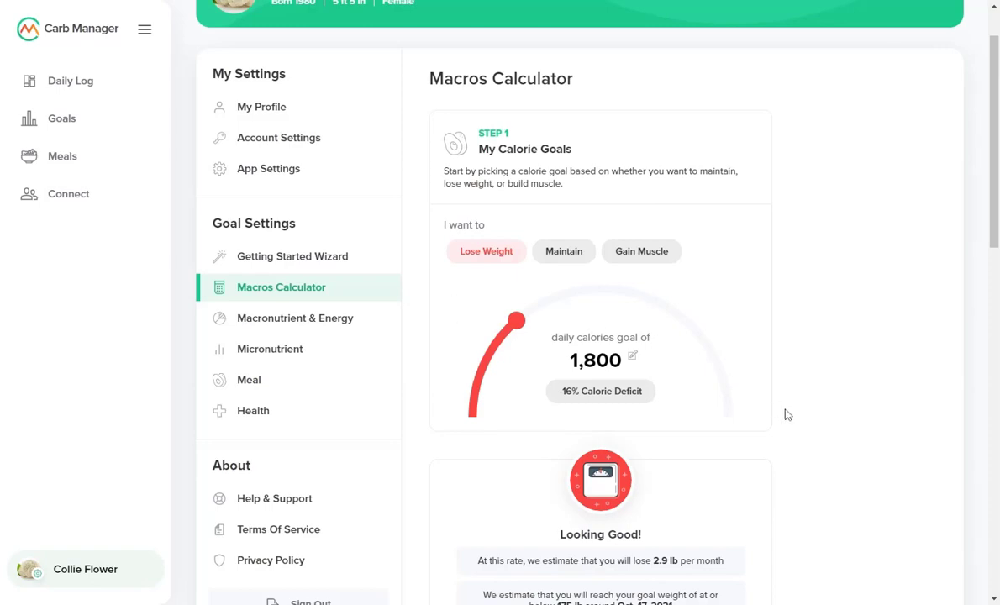
scroll(784, 413, "down", 2)
scroll(785, 413, "down", 1)
scroll(739, 449, "down", 1)
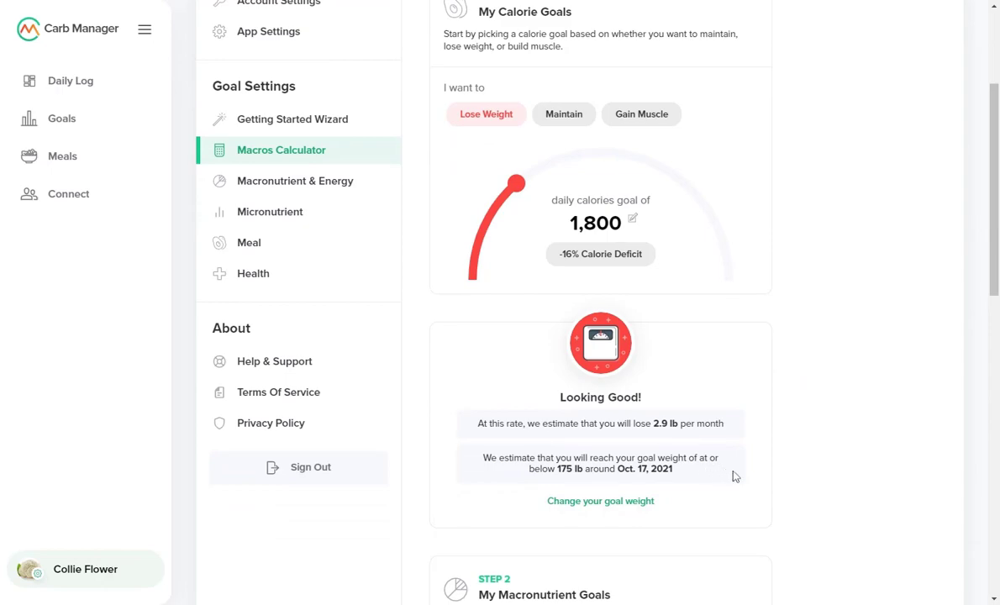
scroll(733, 476, "down", 1)
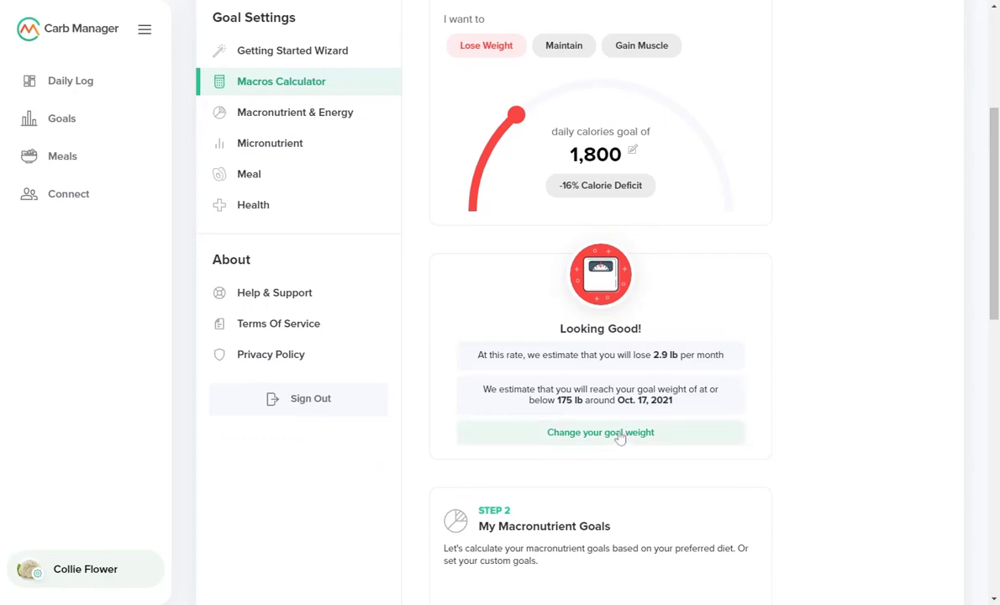
Step: Choose the 5/25/70 (Keto) ratio: 23 g net carbs, 113 g protein, 140 g fat
scroll(790, 455, "down", 5)
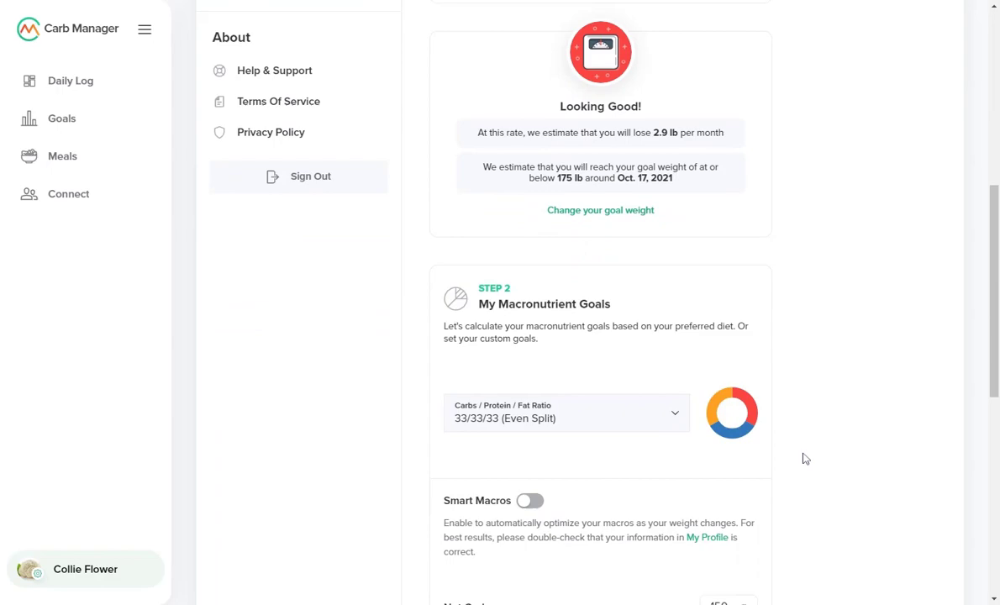
left_click(574, 301)
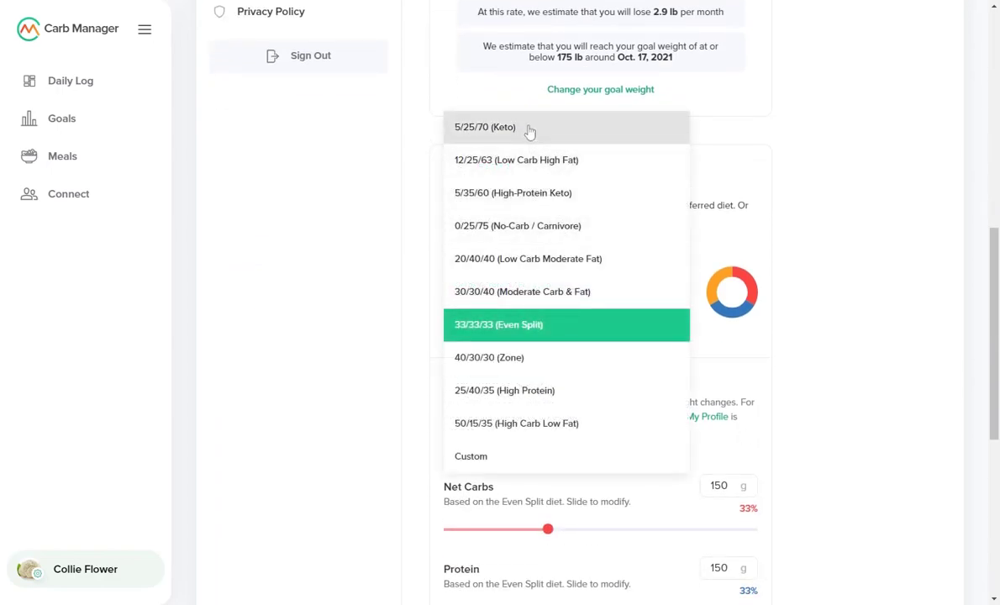
left_click(529, 130)
mouse_move(731, 280)
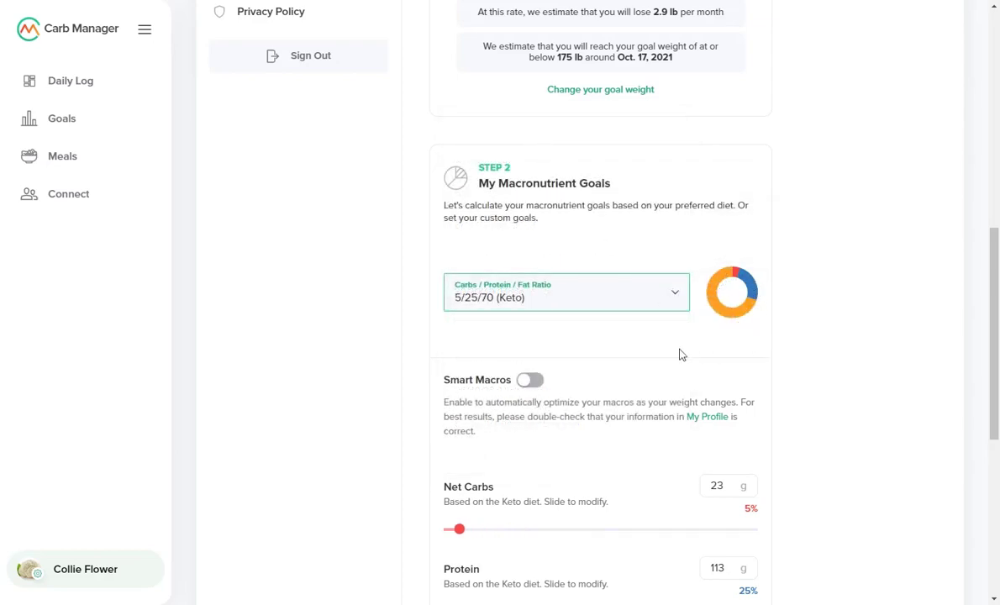
left_click(680, 304)
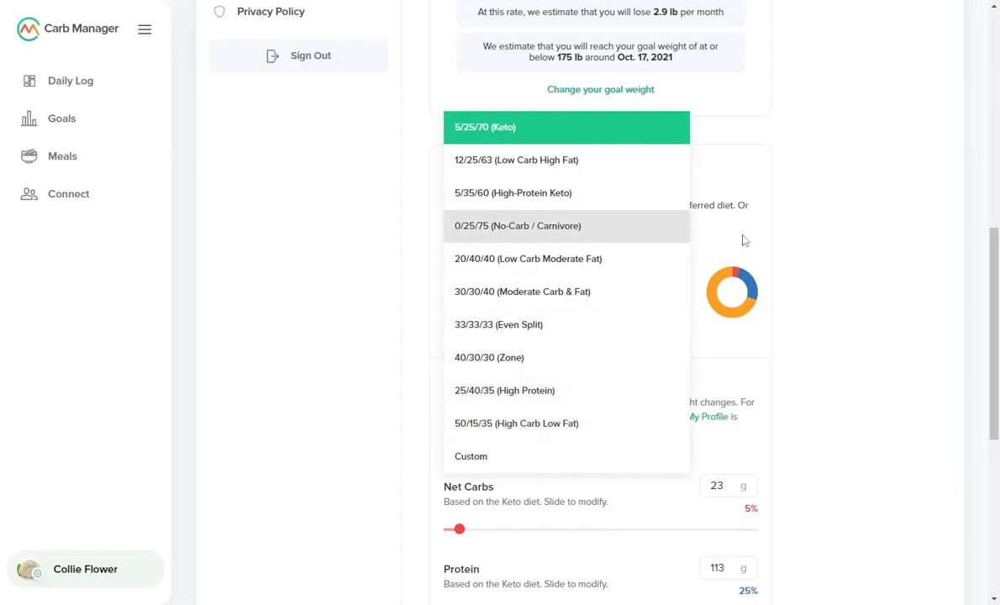
left_click(705, 235)
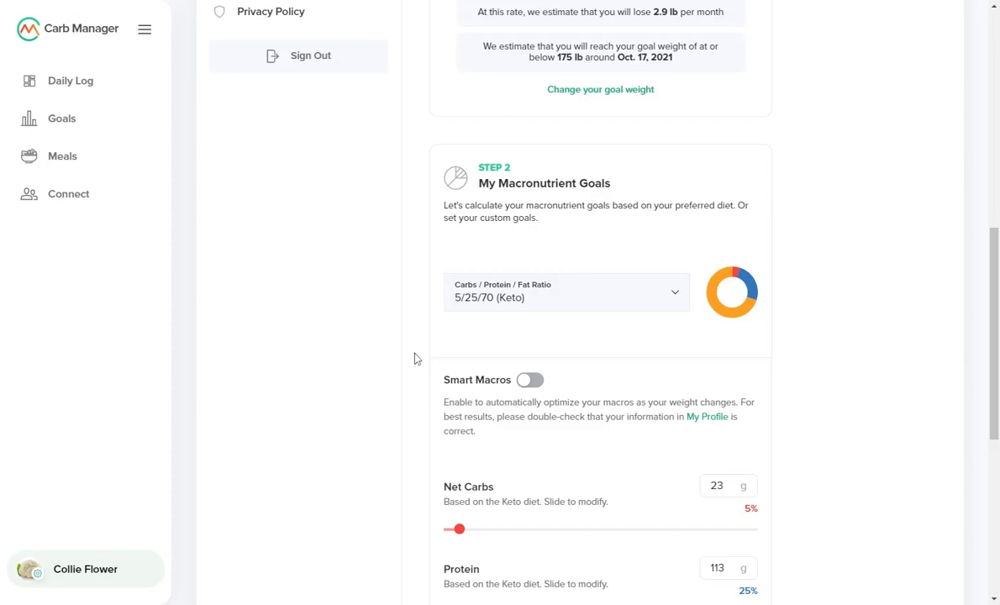
scroll(409, 360, "down", 1)
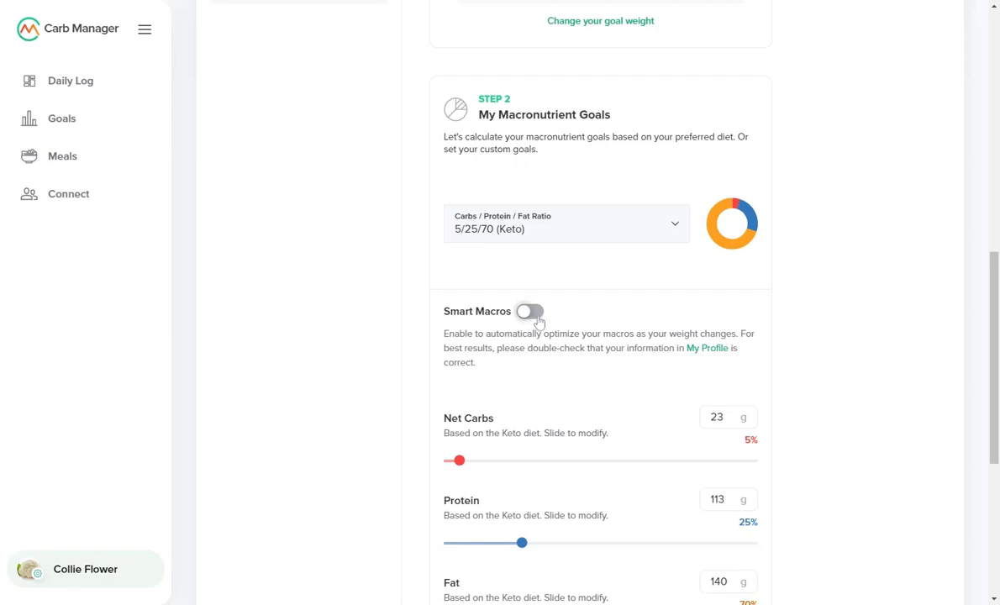
left_click(534, 318)
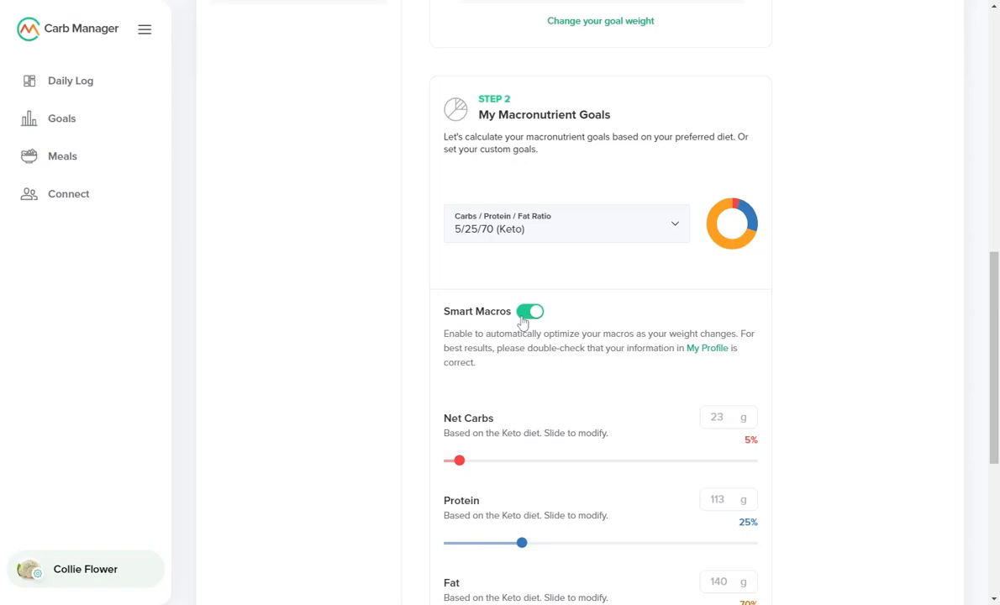
left_click(525, 311)
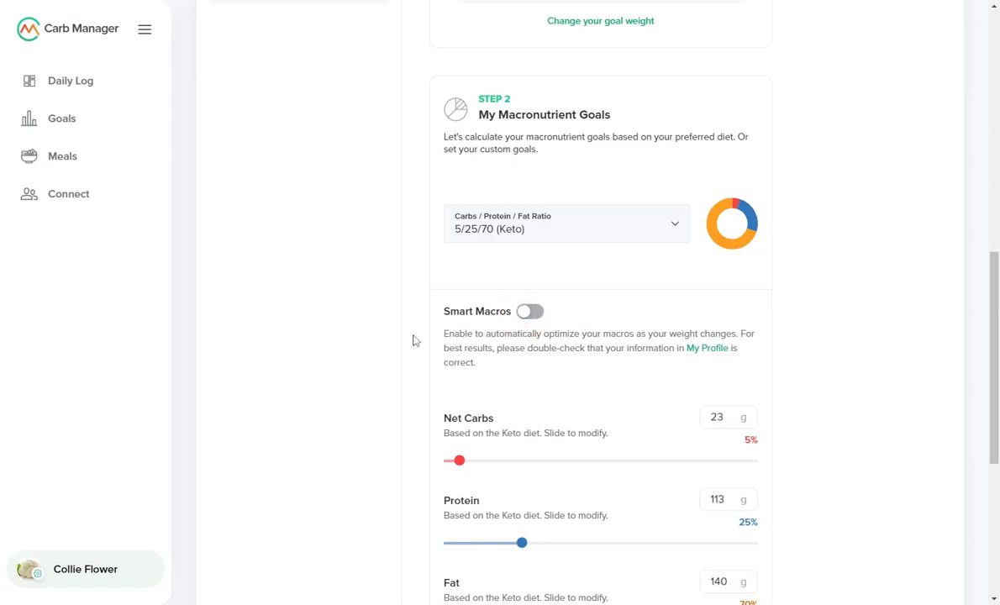
scroll(411, 341, "down", 1)
scroll(414, 340, "down", 2)
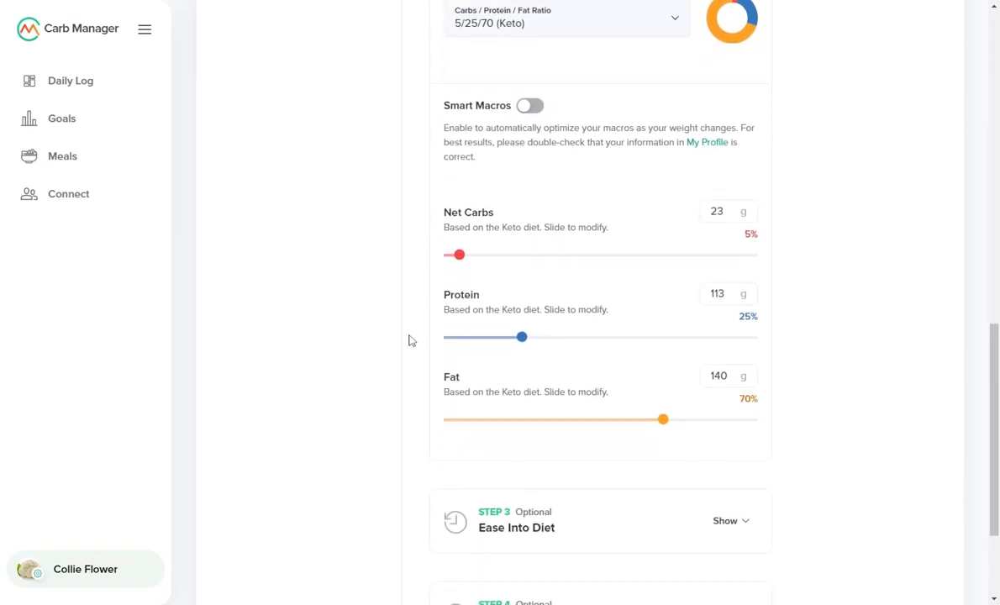
scroll(404, 340, "down", 2)
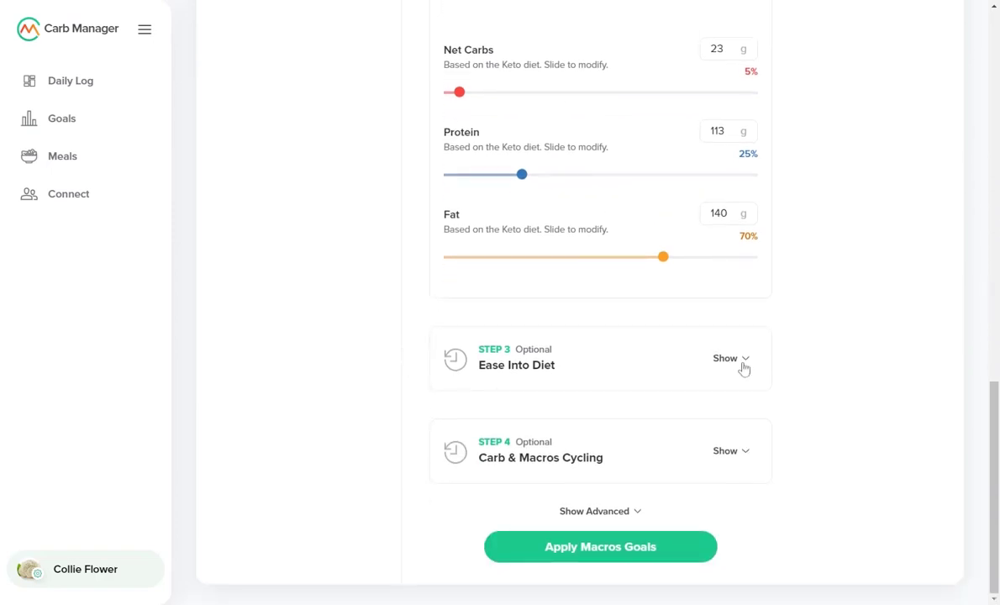
left_click(744, 361)
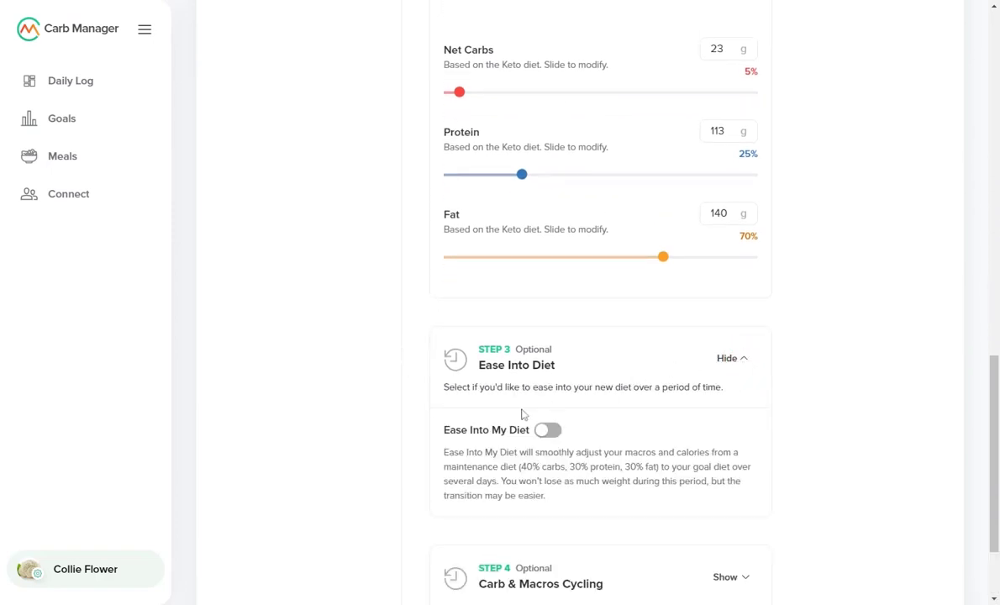
scroll(426, 437, "down", 2)
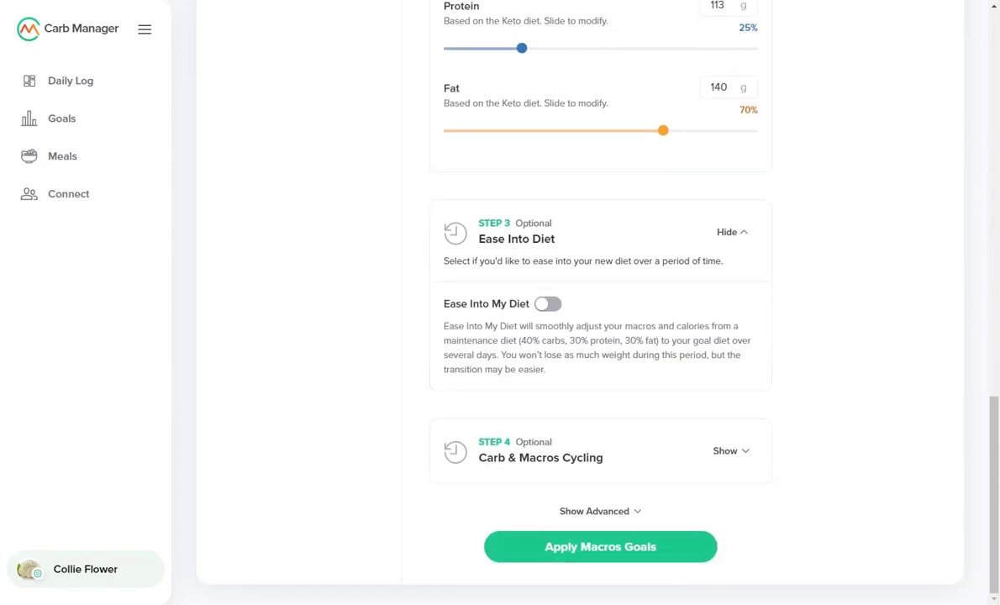
left_click(558, 309)
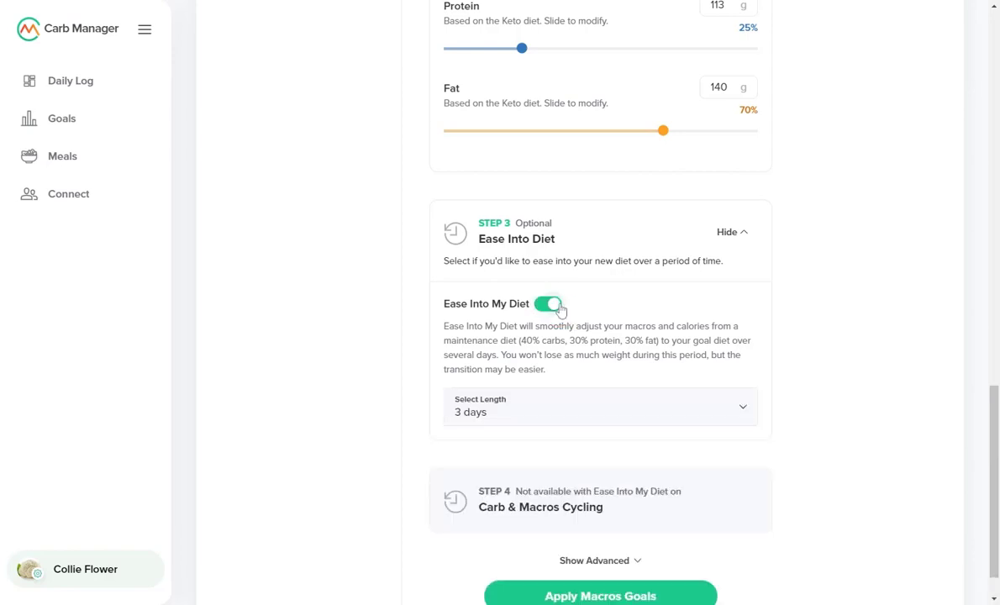
left_click(706, 414)
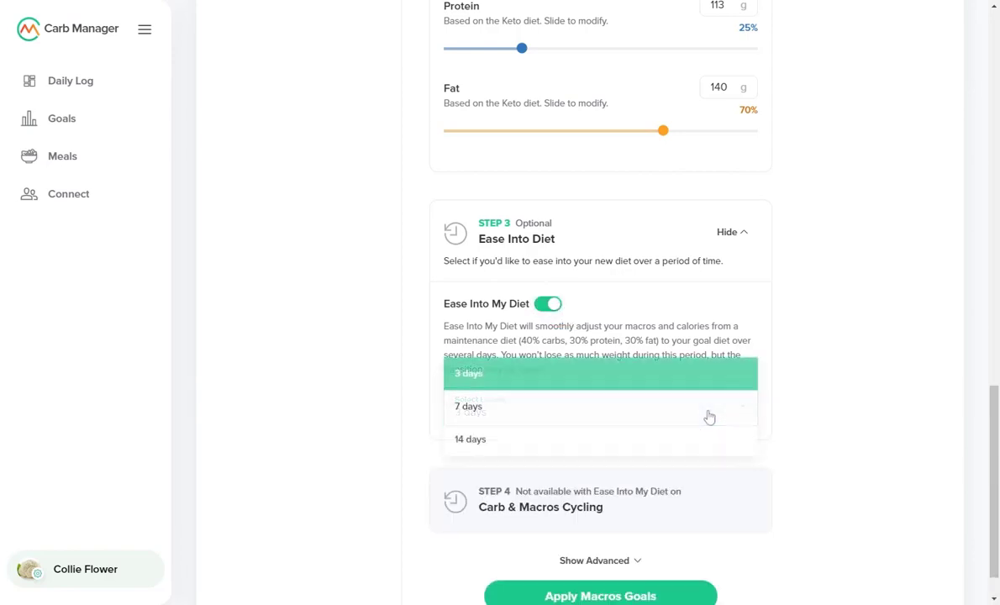
left_click(836, 346)
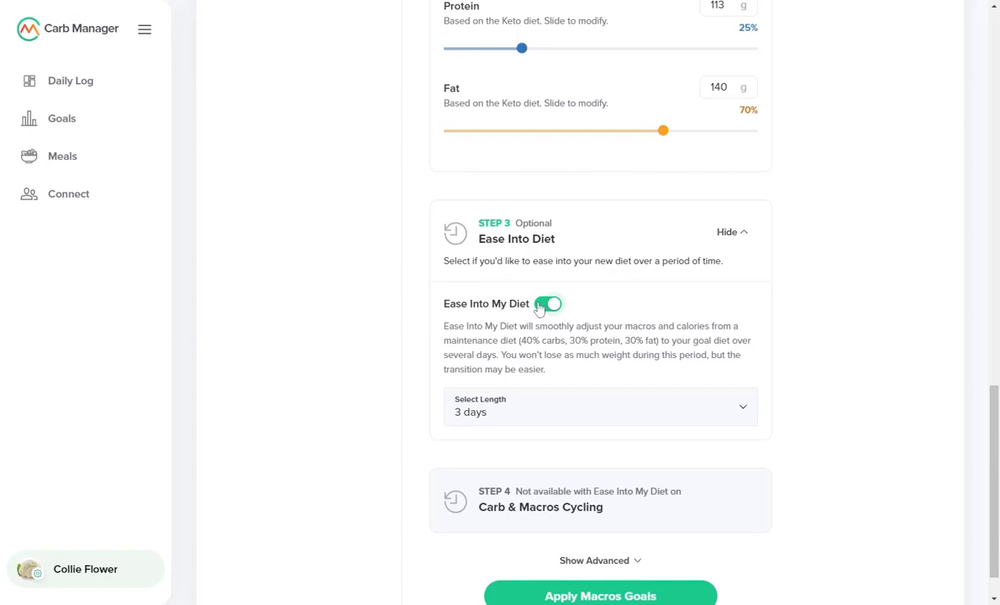
left_click(548, 303)
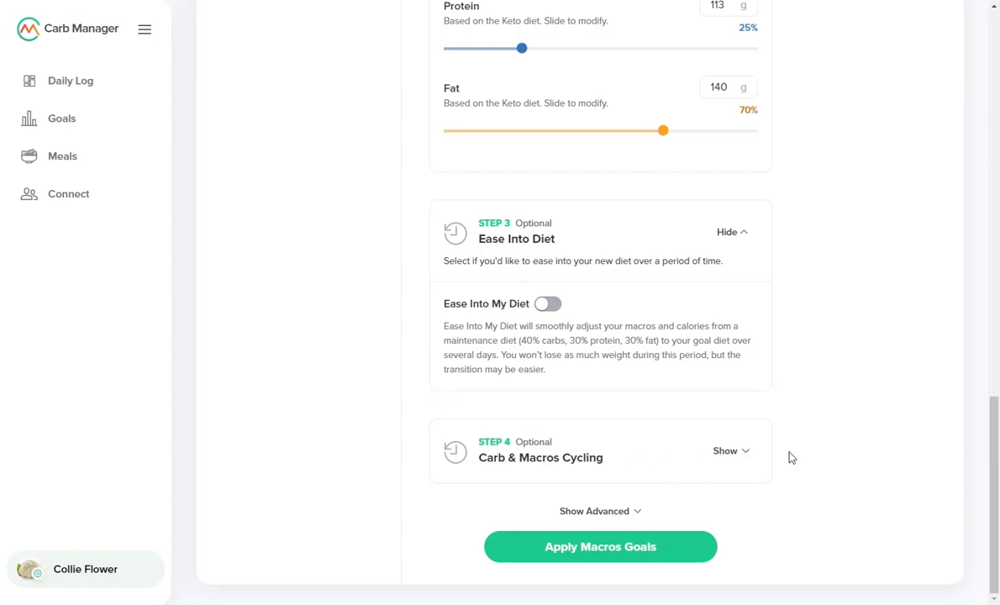
Step: Expand Carb & Macros Cycling and repeat the goal on Specific Days, only Sunday selected
left_click(747, 452)
scroll(833, 473, "down", 2)
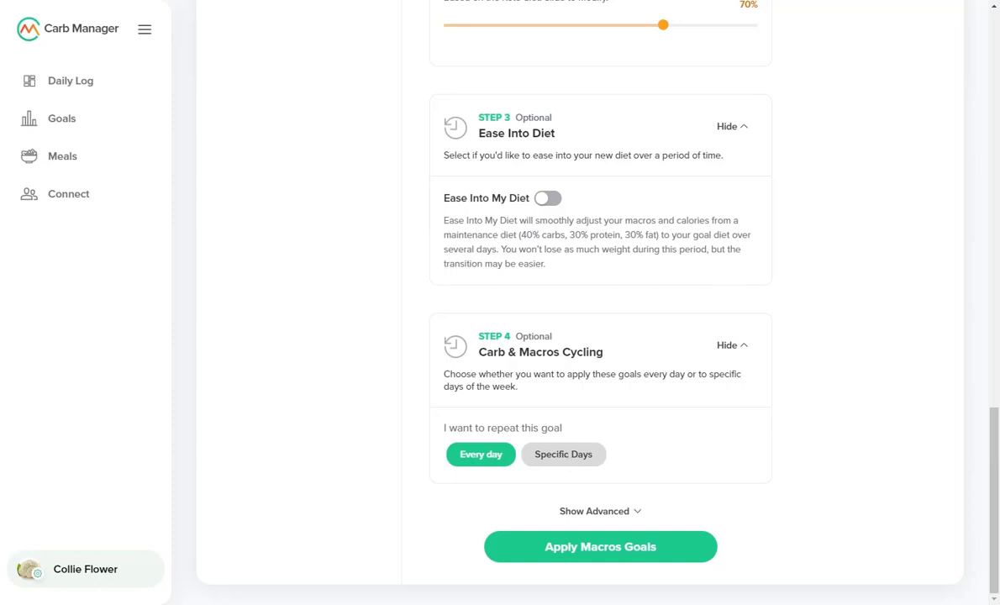
left_click(563, 453)
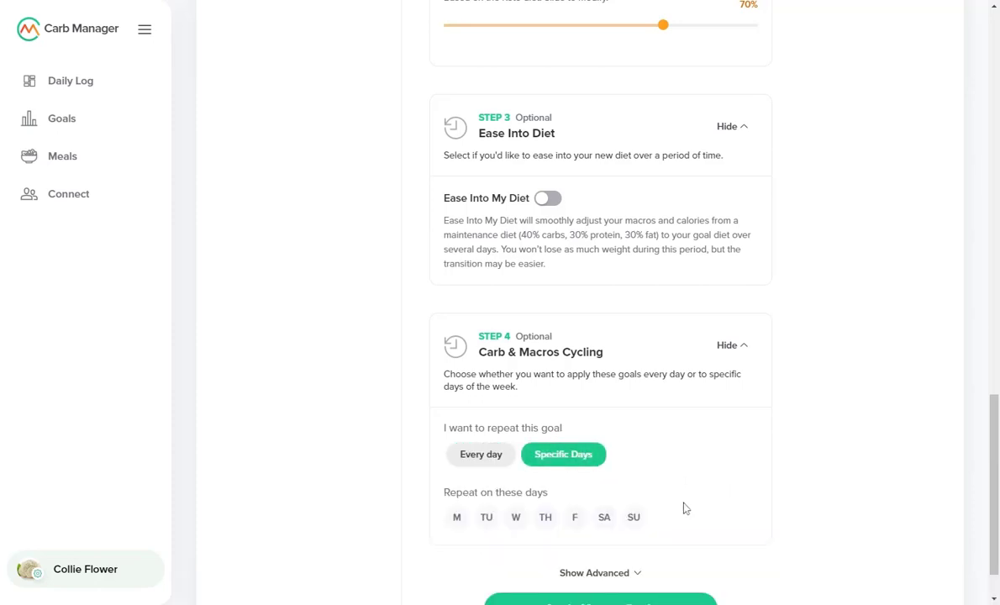
left_click(605, 521)
left_click(634, 521)
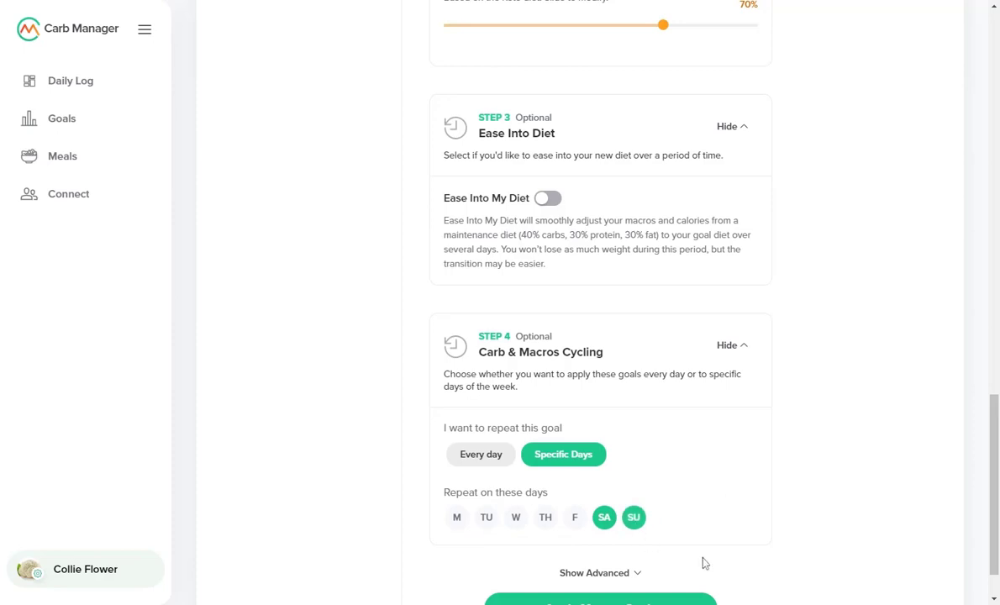
left_click(605, 521)
scroll(538, 564, "down", 1)
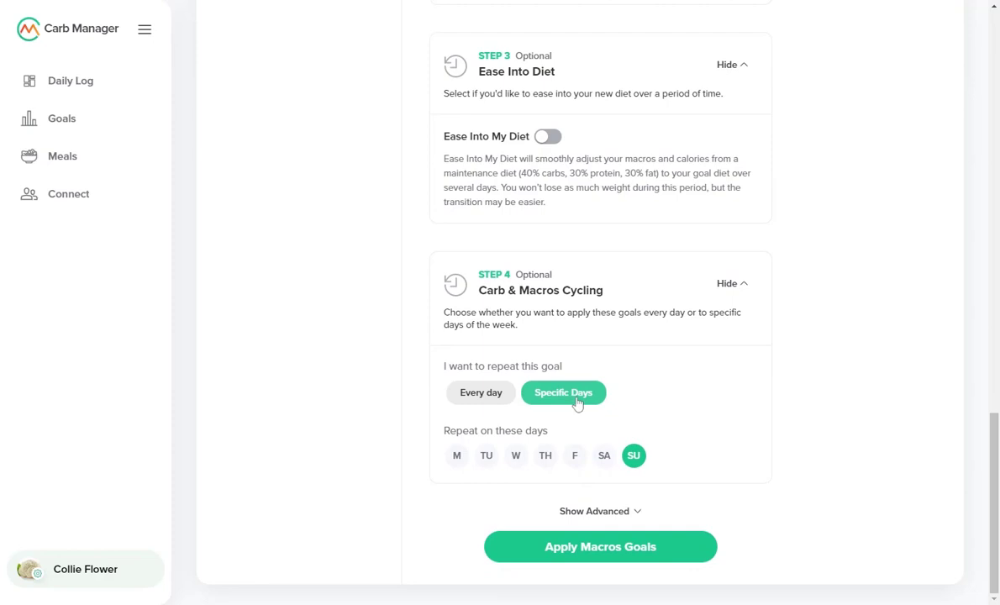
Step: Save the current macro goals with Apply Macros Goals
left_click(565, 548)
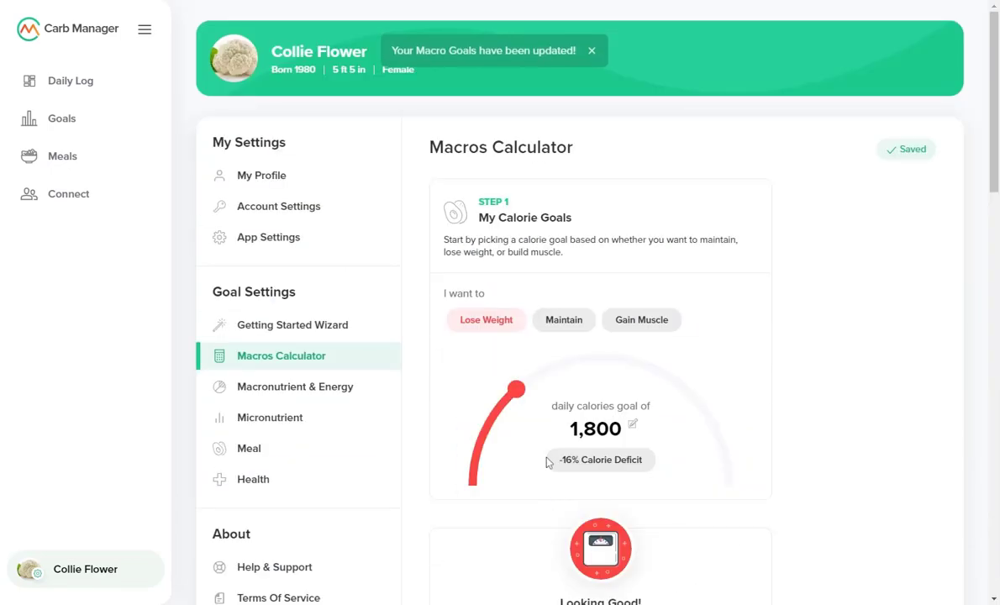
scroll(855, 473, "down", 4)
scroll(854, 473, "down", 5)
scroll(857, 477, "down", 5)
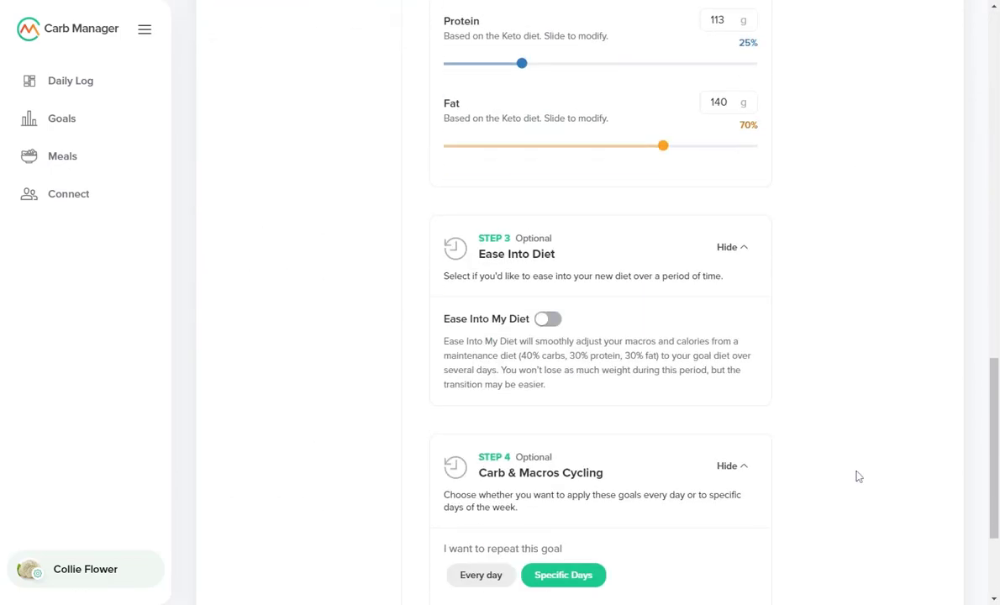
scroll(857, 477, "down", 3)
Step: Change the repeat days to Monday through Saturday, excluding Sunday, and save the goals
left_click(635, 457)
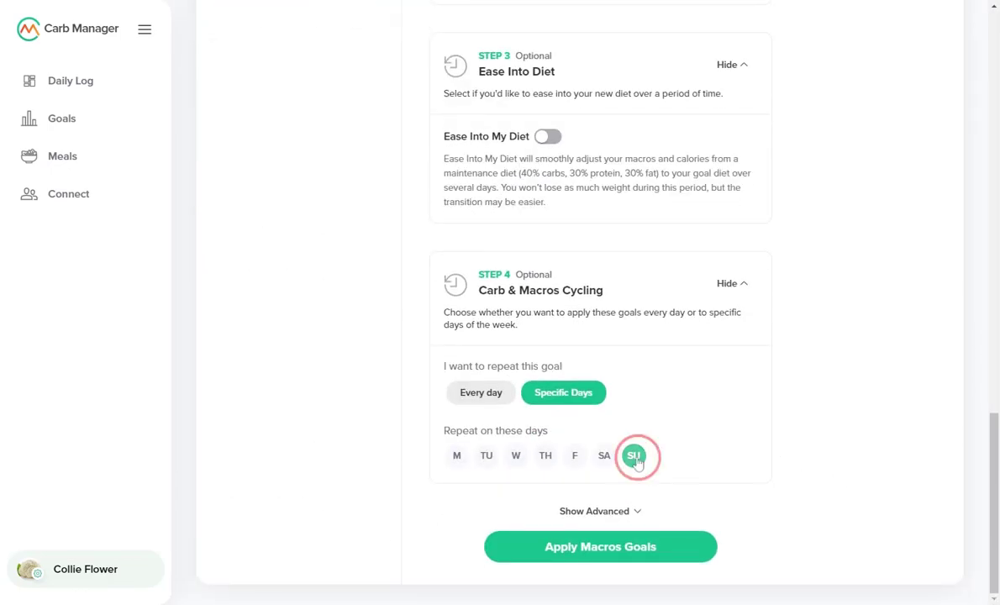
left_click(604, 457)
left_click(574, 458)
left_click(543, 462)
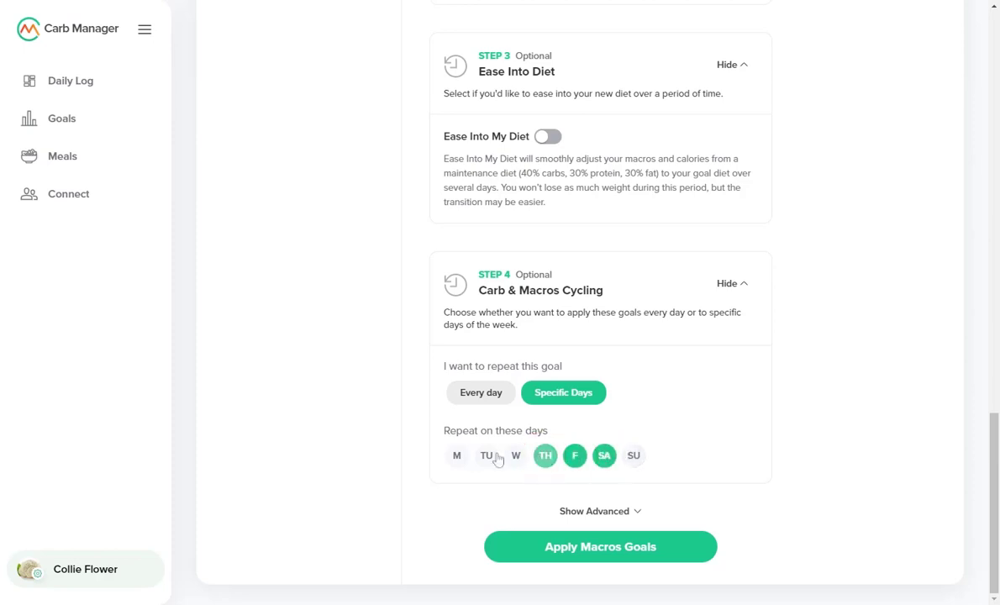
left_click(514, 458)
left_click(456, 457)
scroll(646, 366, "up", 1)
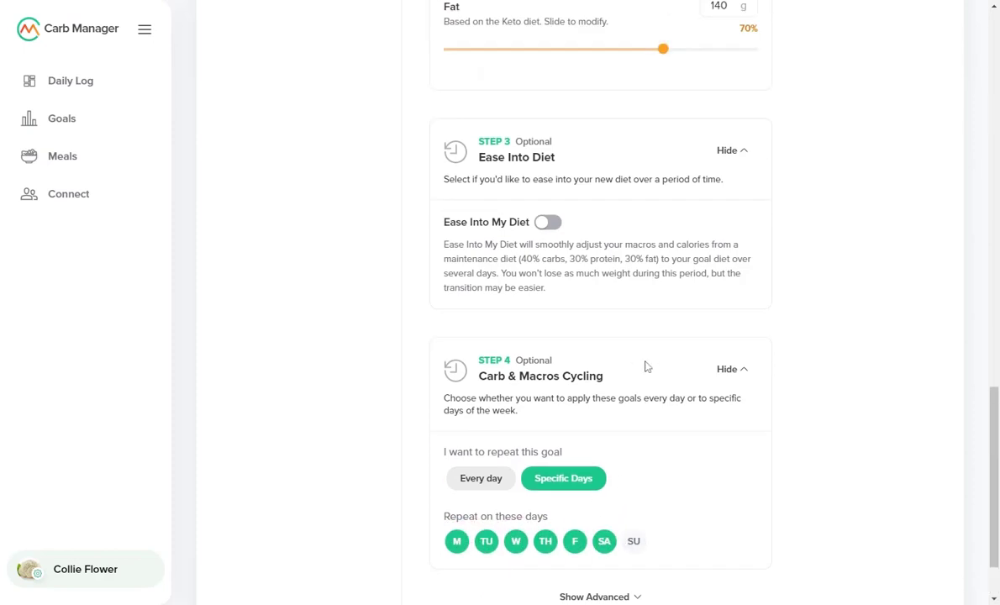
scroll(646, 366, "up", 3)
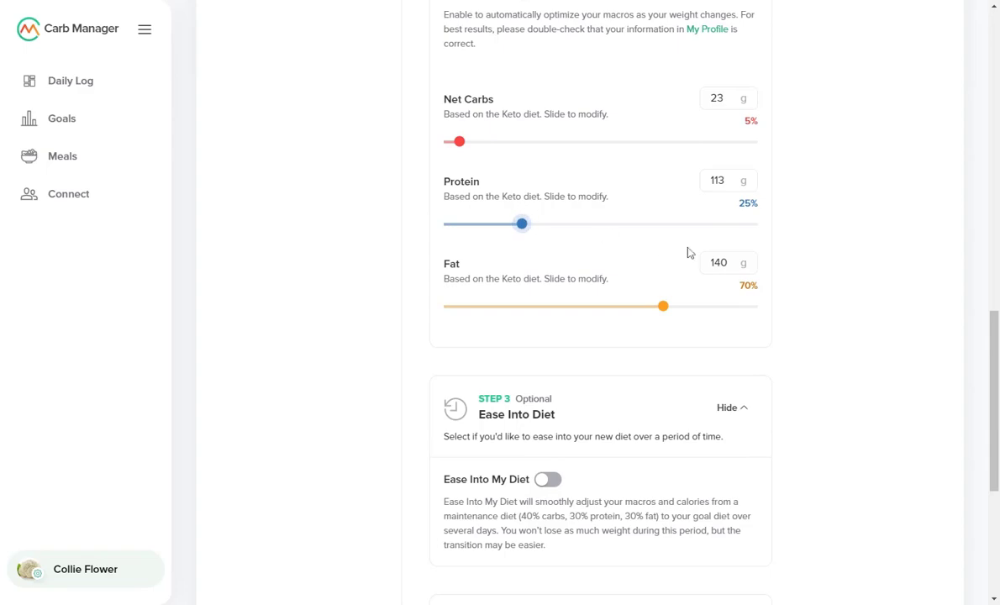
scroll(739, 403, "down", 4)
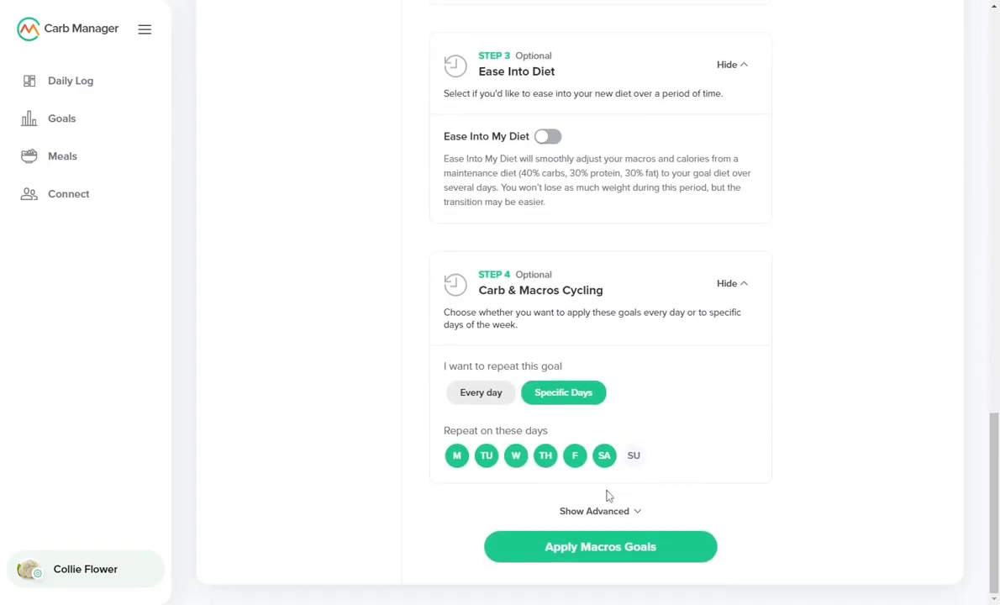
left_click(580, 554)
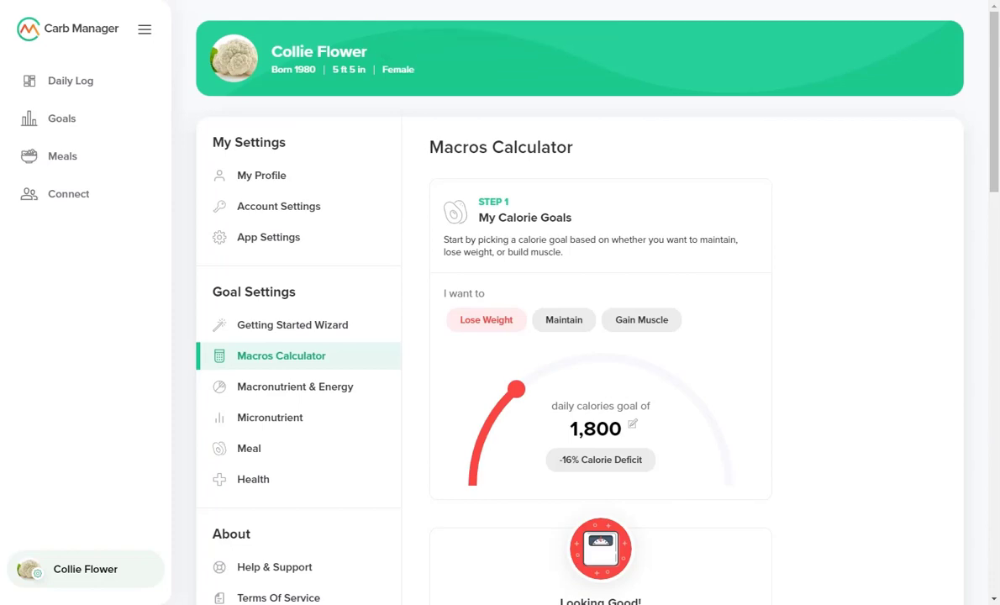
scroll(804, 393, "down", 4)
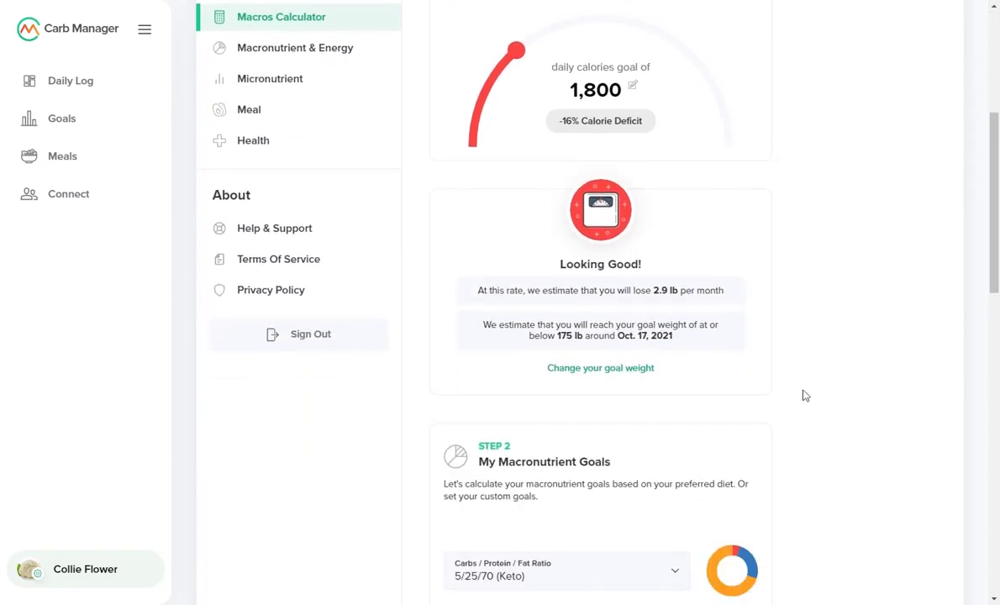
scroll(805, 395, "down", 2)
scroll(804, 395, "down", 1)
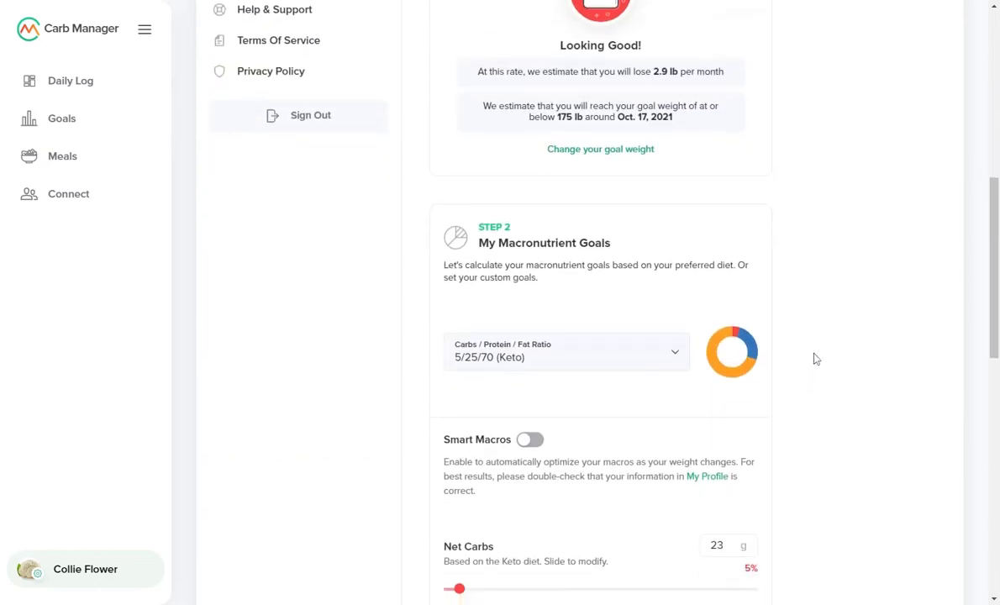
scroll(814, 357, "down", 3)
scroll(815, 359, "down", 1)
scroll(815, 359, "down", 2)
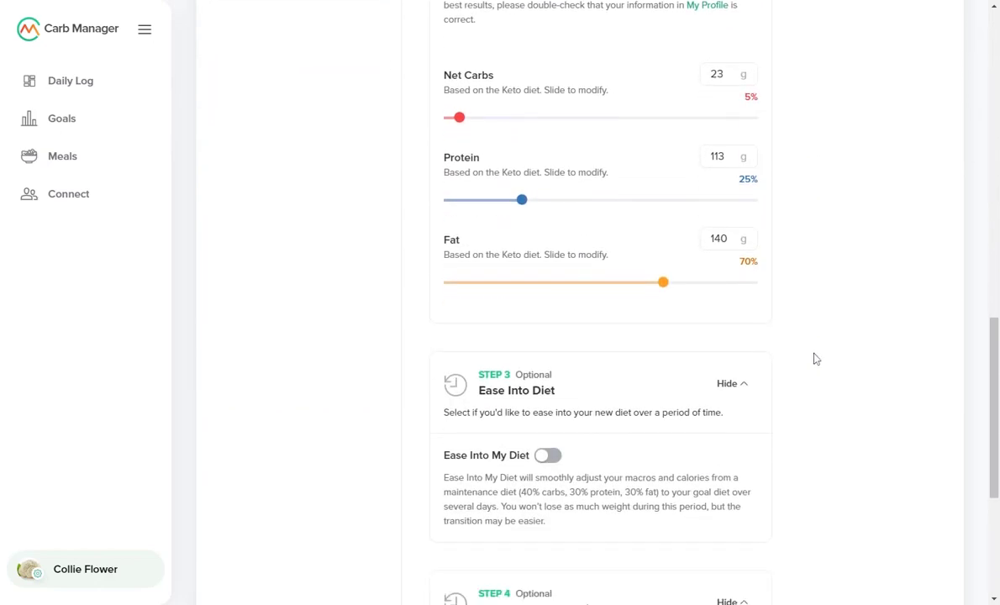
scroll(815, 359, "down", 2)
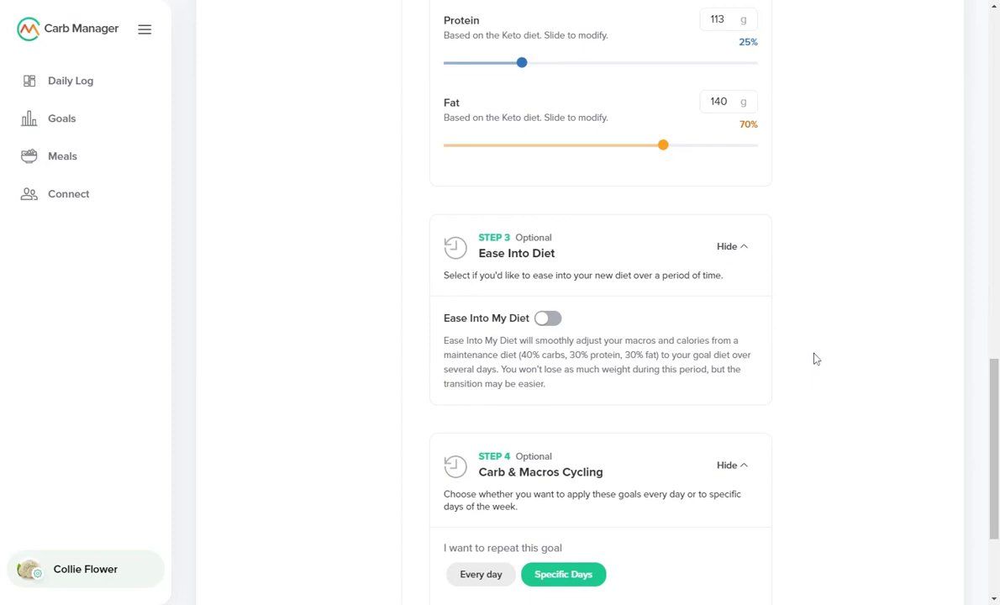
scroll(815, 359, "down", 1)
scroll(814, 359, "down", 1)
scroll(814, 360, "down", 1)
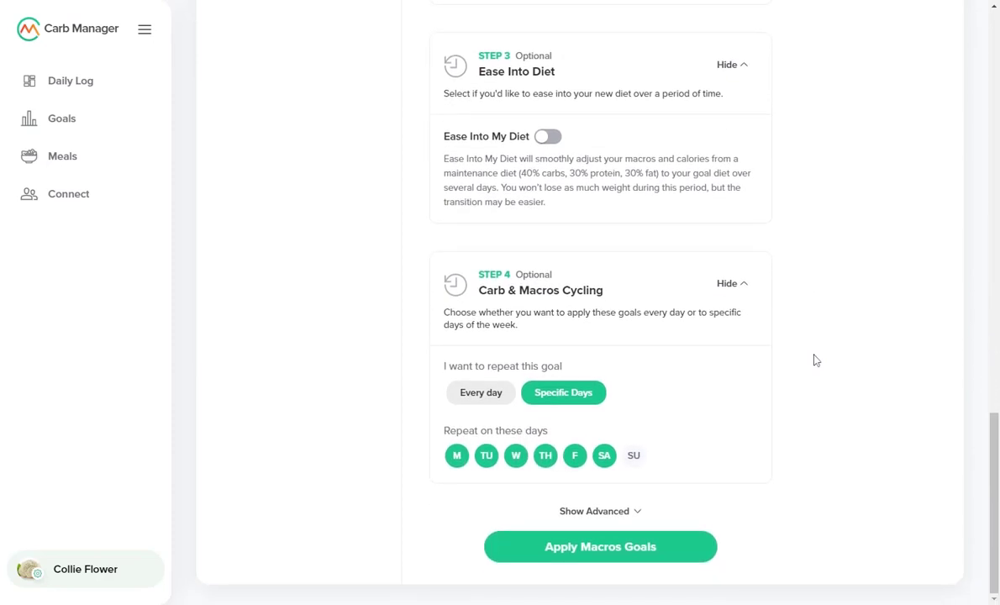